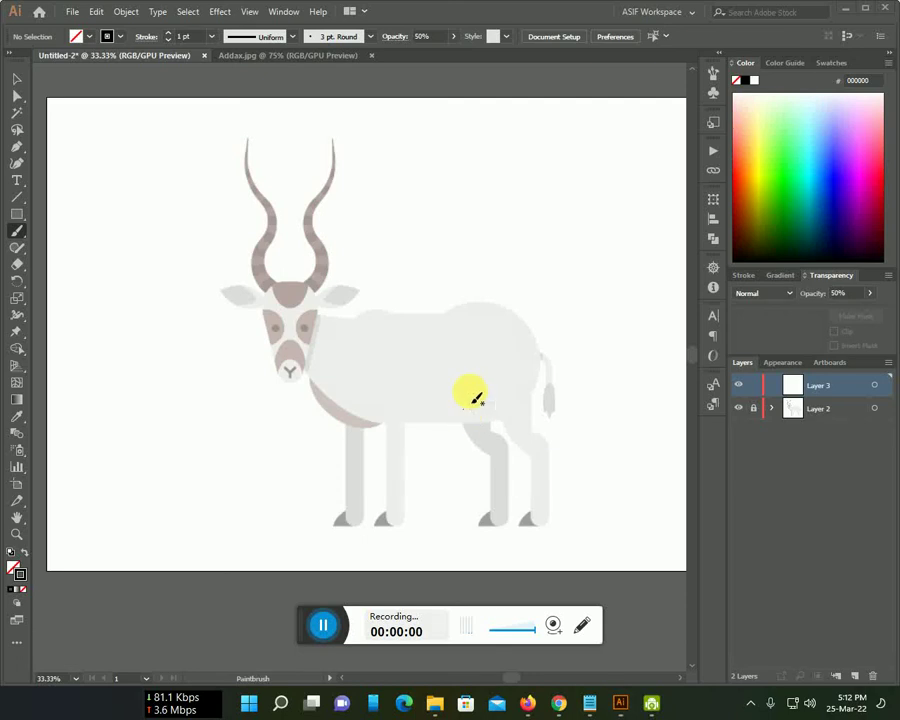
Zoom in to 100% on the addax's head and trace the right side of its face
{"action": "scroll", "coordinate": [479, 382], "scroll_direction": "up", "scroll_amount": 1}
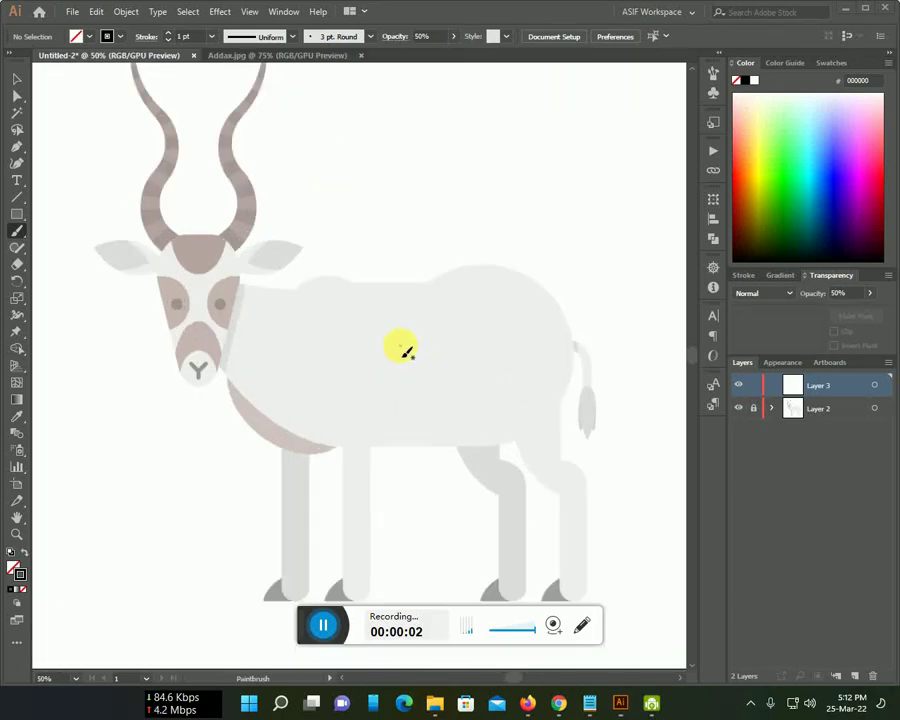
{"action": "left_click_drag", "start_coordinate": [412, 367], "coordinate": [510, 455]}
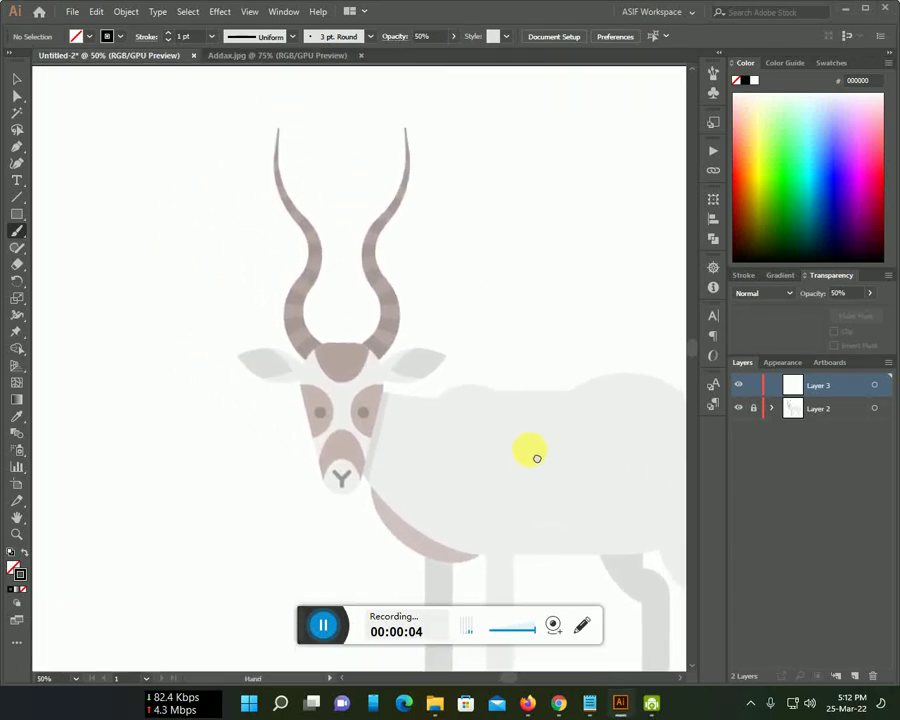
{"action": "scroll", "coordinate": [501, 460], "scroll_direction": "up", "scroll_amount": 1}
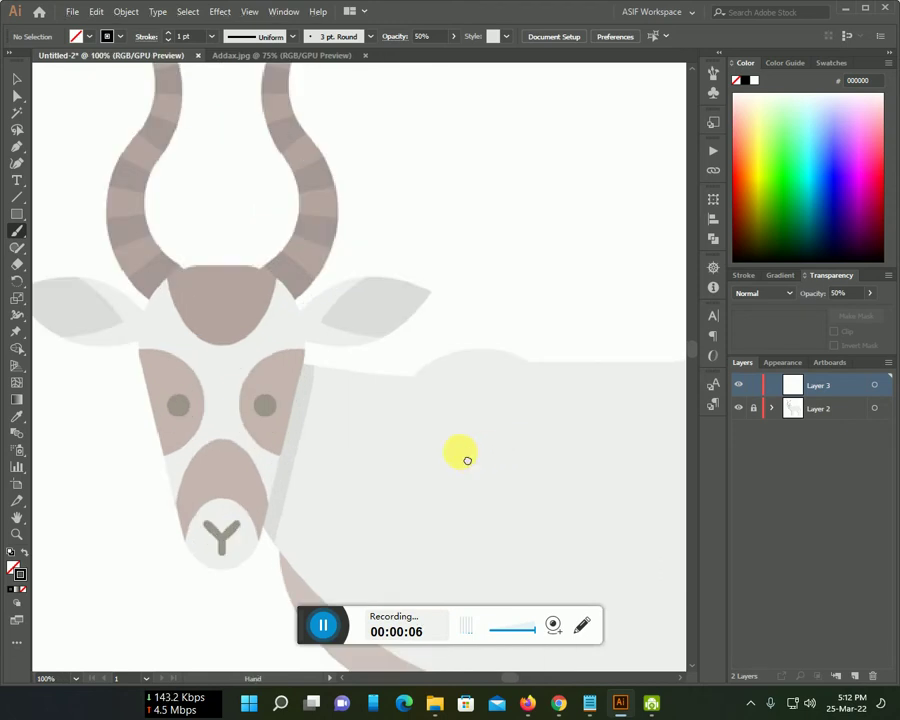
{"action": "left_click_drag", "start_coordinate": [459, 454], "coordinate": [558, 385]}
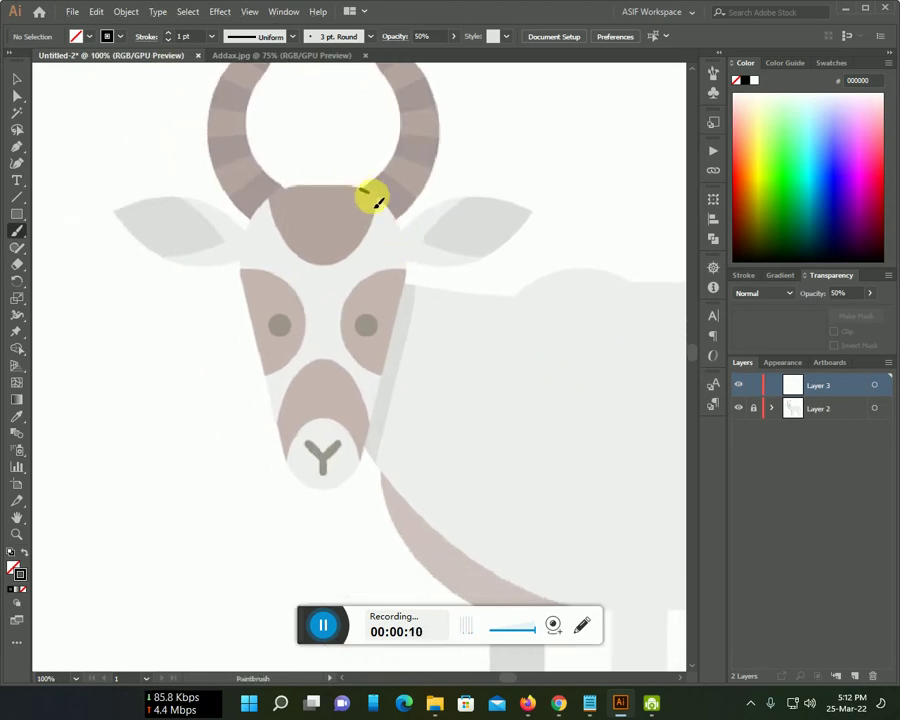
{"action": "left_click_drag", "start_coordinate": [405, 268], "coordinate": [393, 355]}
Close the face outline via the chin and left side, and outline the left ear
{"action": "left_click_drag", "start_coordinate": [382, 412], "coordinate": [369, 456]}
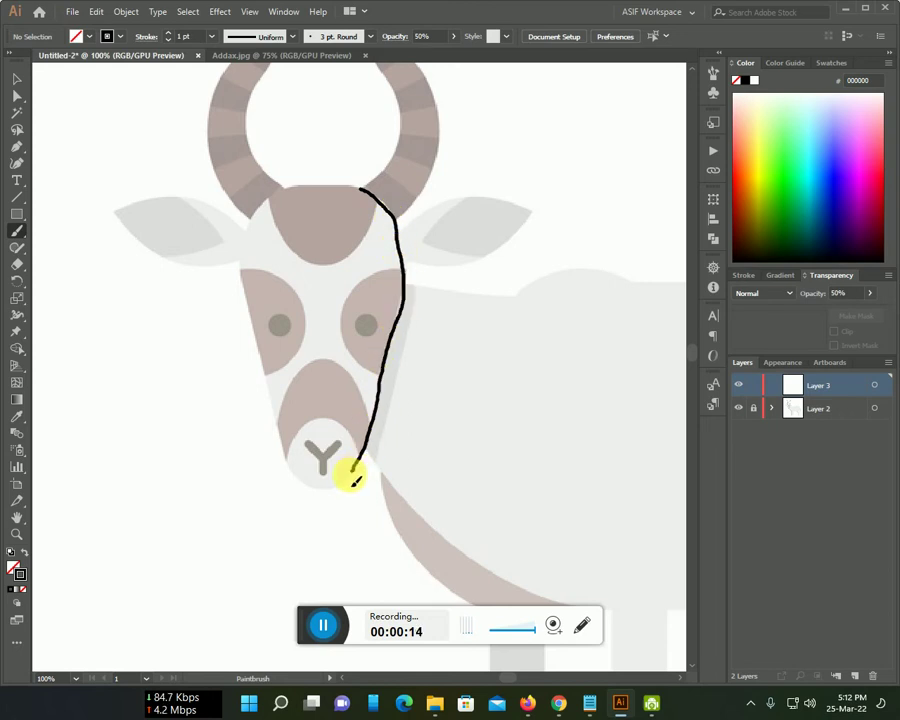
{"action": "mouse_move", "coordinate": [291, 465]}
{"action": "left_mouse_down"}
{"action": "mouse_move", "coordinate": [249, 305]}
{"action": "mouse_move", "coordinate": [261, 201]}
{"action": "mouse_move", "coordinate": [297, 185]}
{"action": "mouse_move", "coordinate": [359, 192]}
{"action": "left_mouse_up"}
{"action": "mouse_move", "coordinate": [115, 208]}
{"action": "left_mouse_down"}
{"action": "mouse_move", "coordinate": [157, 195]}
{"action": "mouse_move", "coordinate": [211, 203]}
{"action": "mouse_move", "coordinate": [241, 231]}
{"action": "left_mouse_up"}
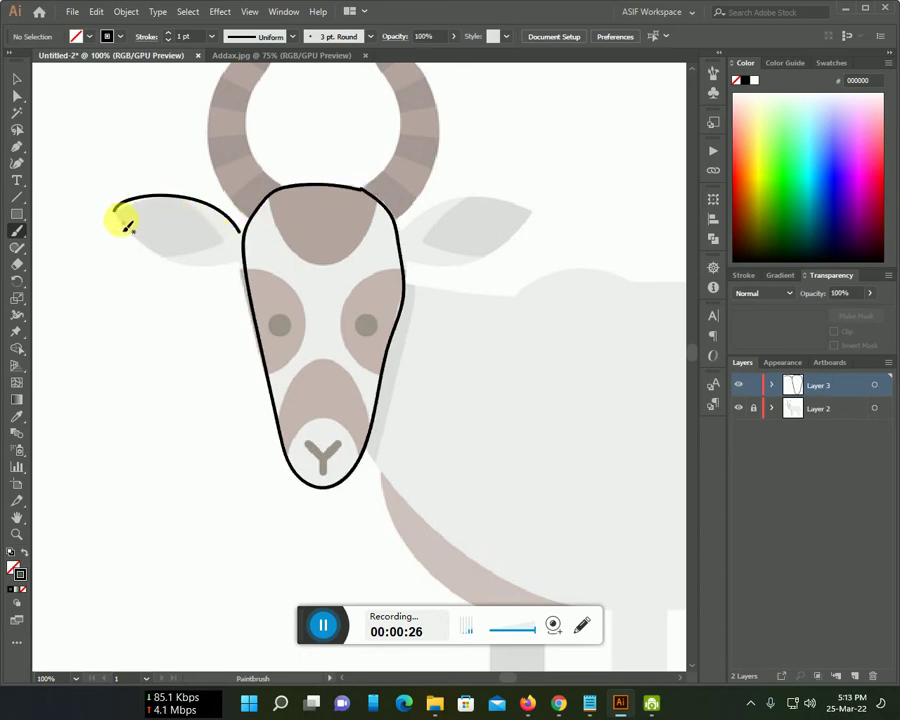
{"action": "mouse_move", "coordinate": [115, 209]}
{"action": "left_mouse_down"}
{"action": "mouse_move", "coordinate": [178, 259]}
{"action": "mouse_move", "coordinate": [225, 268]}
{"action": "left_mouse_up"}
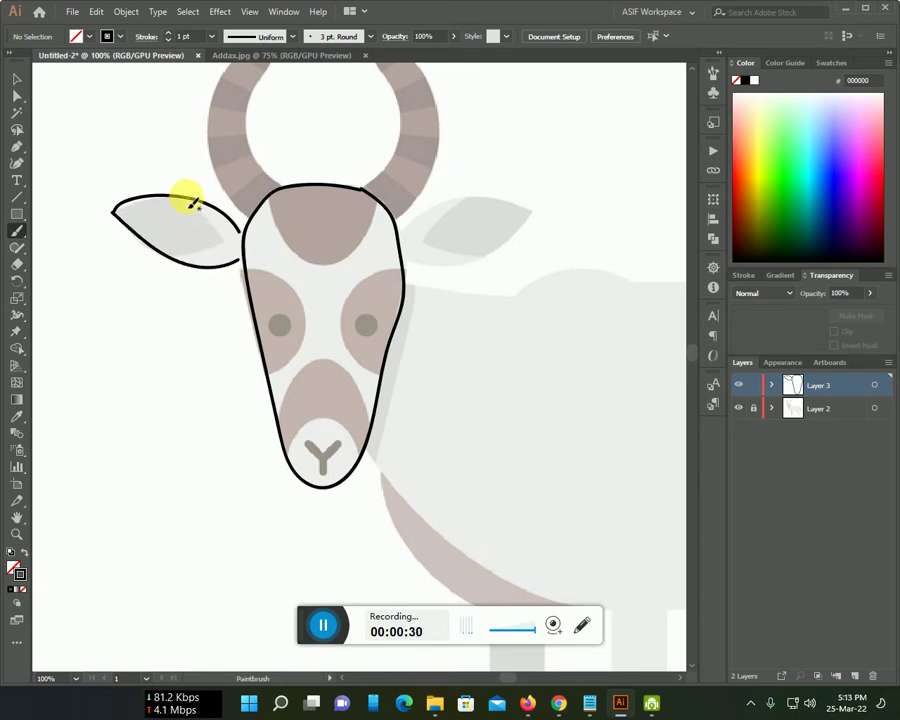
{"action": "left_click_drag", "start_coordinate": [198, 252], "coordinate": [170, 257]}
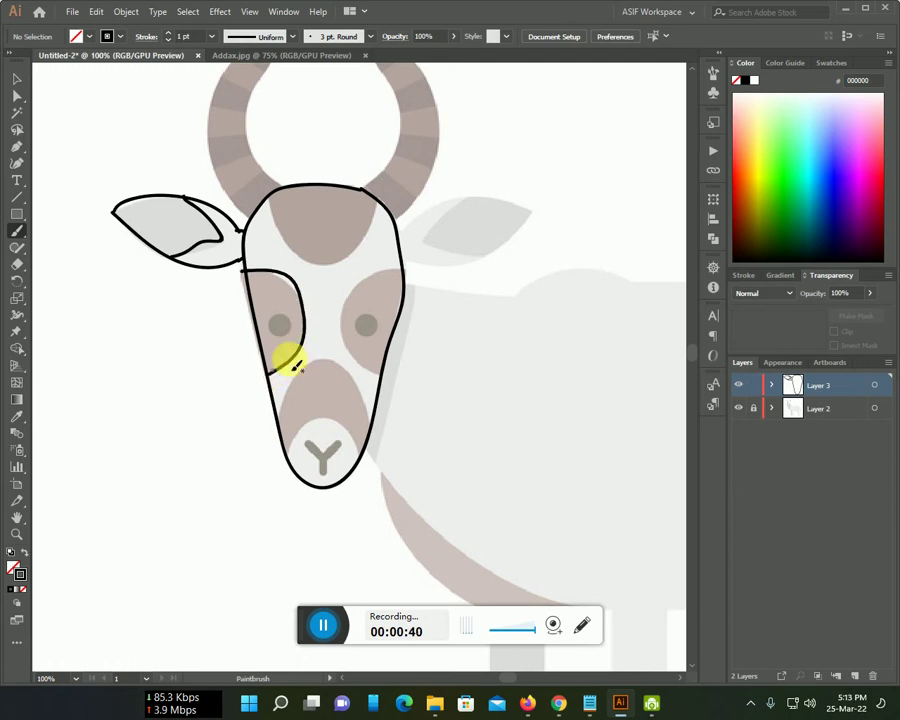
Outline the right eye patch and the patch between the horns
{"action": "left_click_drag", "start_coordinate": [355, 278], "coordinate": [354, 347]}
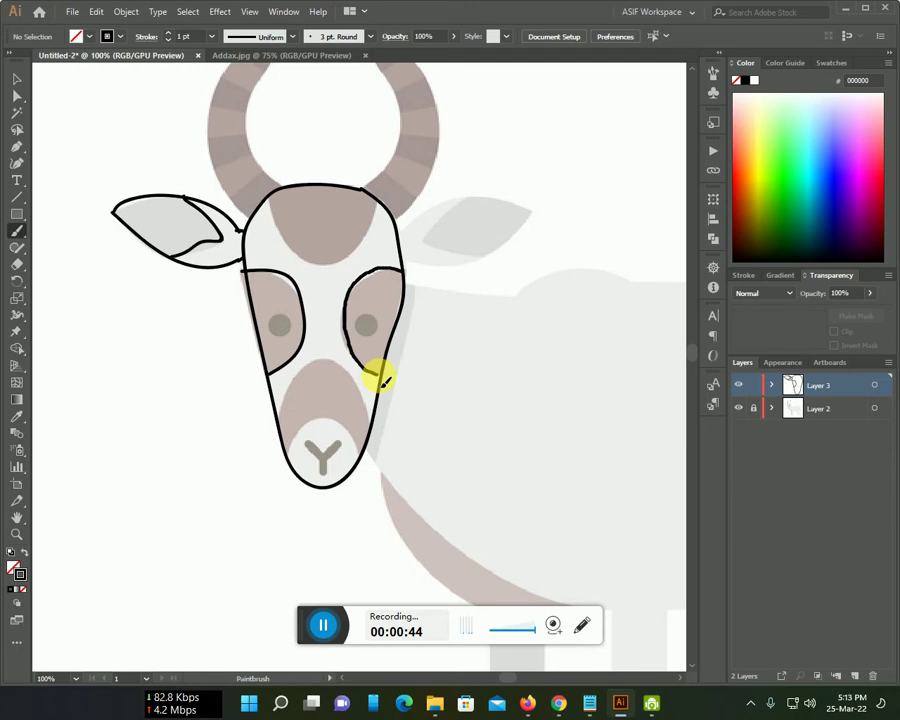
{"action": "left_click_drag", "start_coordinate": [268, 200], "coordinate": [302, 264]}
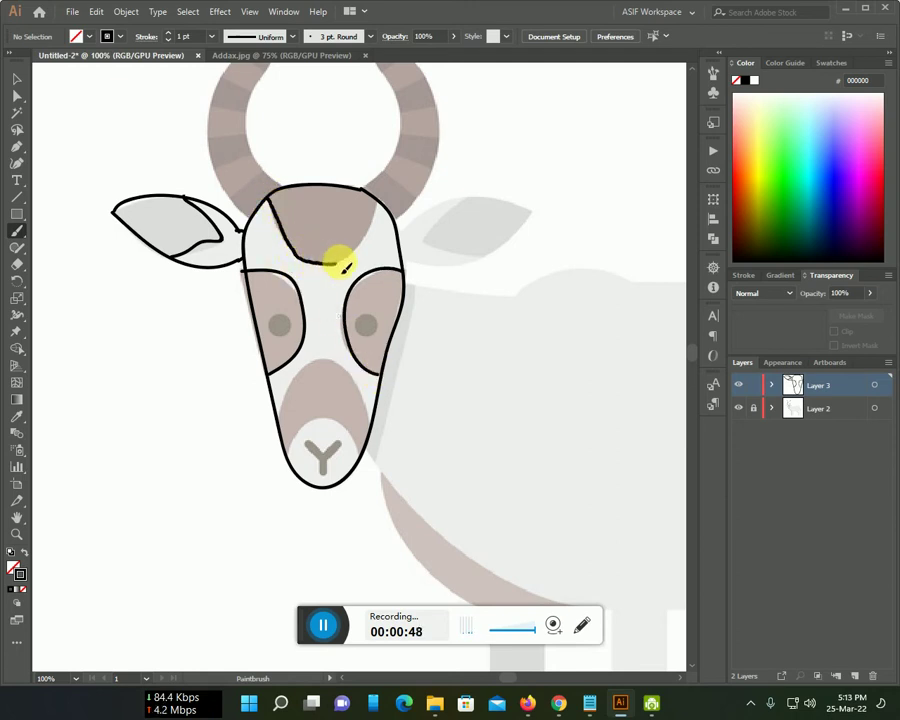
{"action": "left_click_drag", "start_coordinate": [370, 229], "coordinate": [381, 211]}
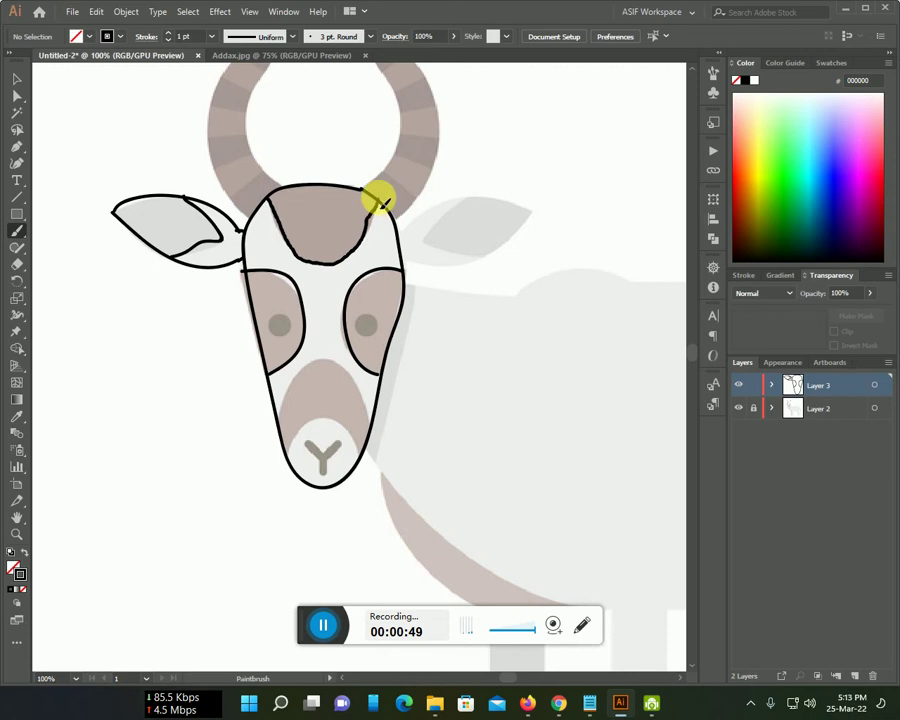
{"action": "scroll", "coordinate": [415, 250], "scroll_direction": "down", "scroll_amount": 1}
Trace the upper and lower edges of the brown muzzle patch
{"action": "scroll", "coordinate": [380, 270], "scroll_direction": "down", "scroll_amount": 3}
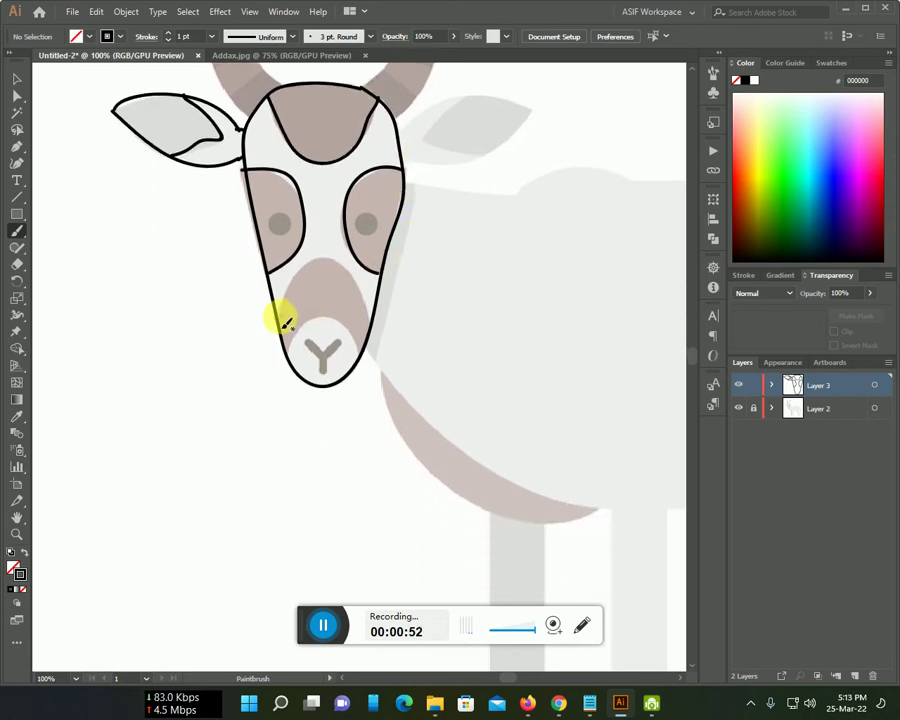
{"action": "mouse_move", "coordinate": [279, 314]}
{"action": "left_mouse_down"}
{"action": "mouse_move", "coordinate": [306, 284]}
{"action": "mouse_move", "coordinate": [368, 312]}
{"action": "left_mouse_up"}
{"action": "mouse_move", "coordinate": [291, 356]}
{"action": "left_mouse_down"}
{"action": "mouse_move", "coordinate": [301, 331]}
{"action": "mouse_move", "coordinate": [337, 323]}
{"action": "mouse_move", "coordinate": [357, 340]}
{"action": "left_mouse_up"}
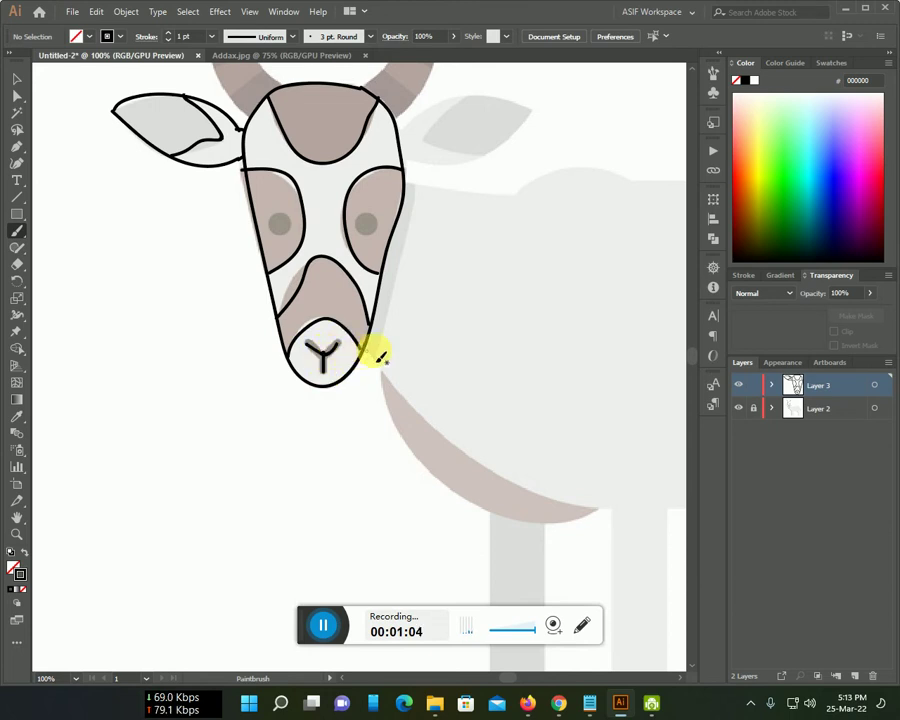
Outline the addax's right ear
{"action": "scroll", "coordinate": [412, 356], "scroll_direction": "up", "scroll_amount": 2}
{"action": "scroll", "coordinate": [412, 356], "scroll_direction": "up", "scroll_amount": 2}
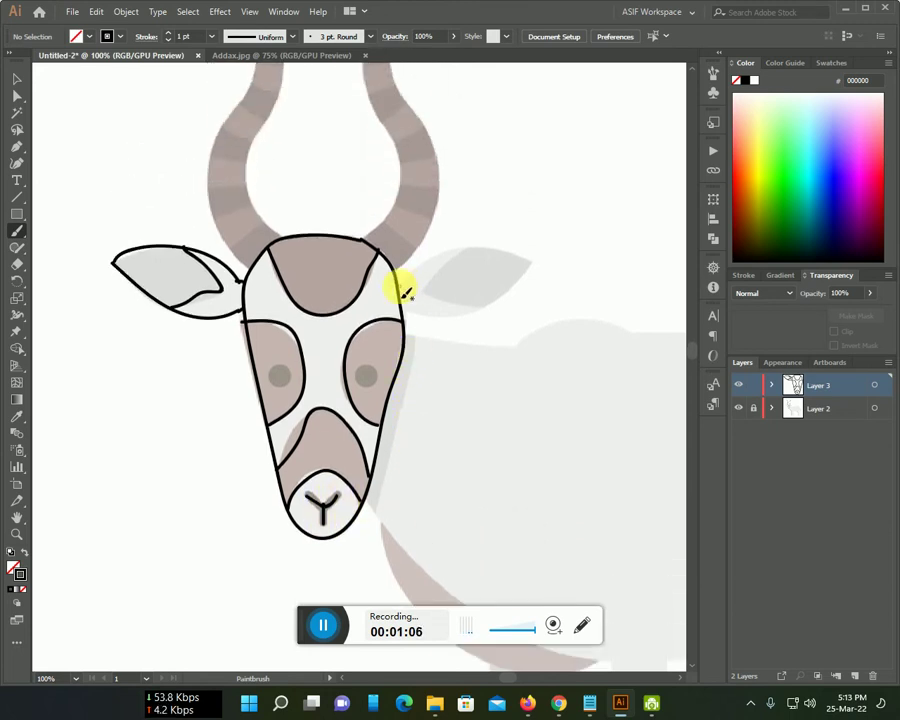
{"action": "mouse_move", "coordinate": [440, 262]}
{"action": "left_mouse_down"}
{"action": "mouse_move", "coordinate": [470, 247]}
{"action": "mouse_move", "coordinate": [533, 263]}
{"action": "mouse_move", "coordinate": [518, 295]}
{"action": "mouse_move", "coordinate": [424, 324]}
{"action": "left_mouse_up"}
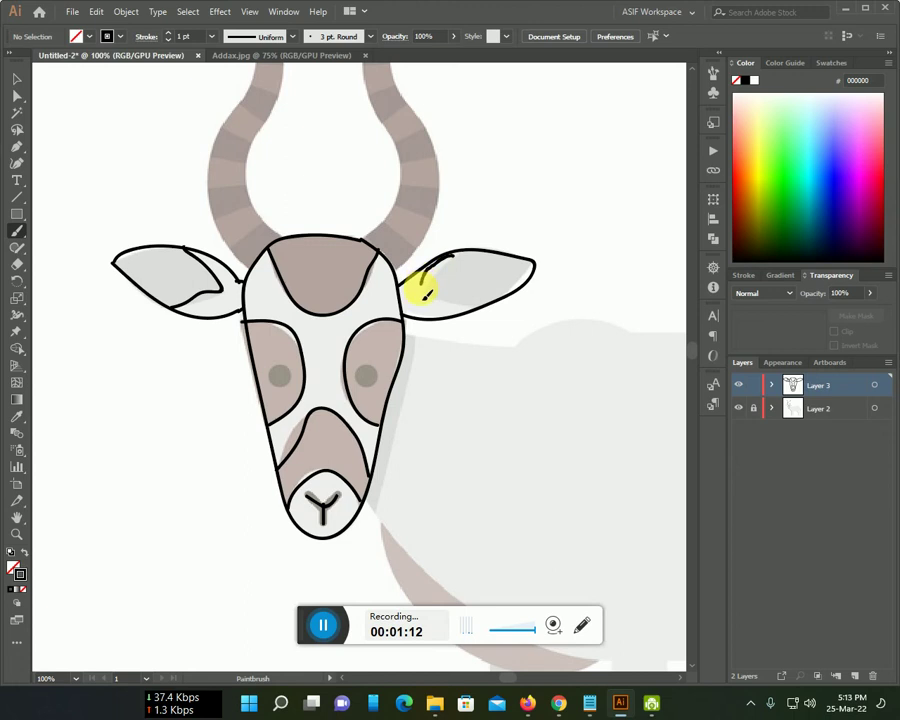
Trace the inner edge of the right horn and both edges of the left horn
{"action": "scroll", "coordinate": [476, 312], "scroll_direction": "up", "scroll_amount": 2}
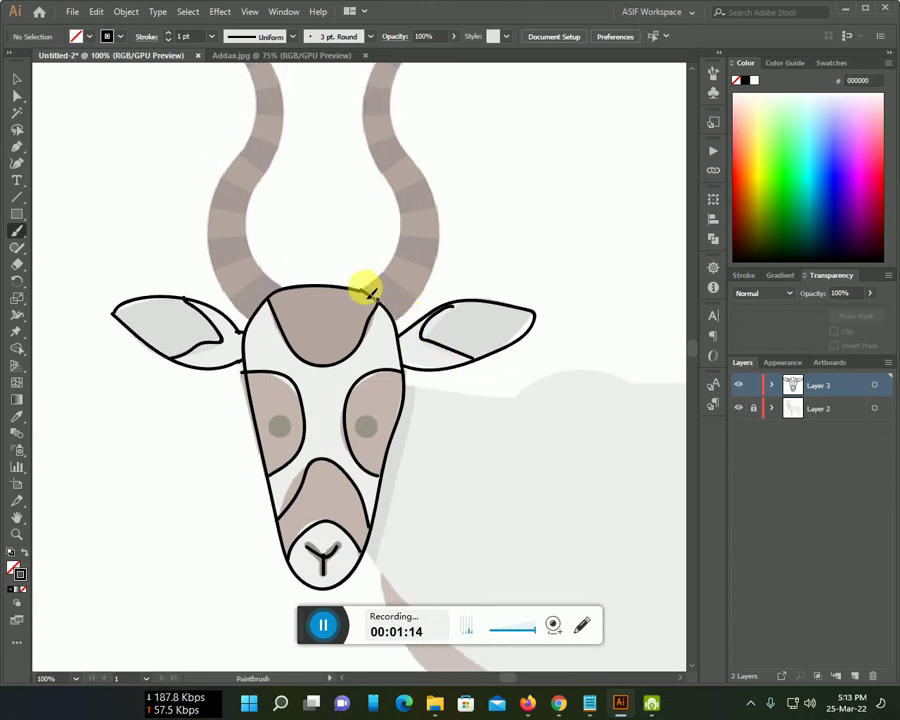
{"action": "mouse_move", "coordinate": [370, 292]}
{"action": "left_mouse_down"}
{"action": "mouse_move", "coordinate": [404, 237]}
{"action": "mouse_move", "coordinate": [372, 137]}
{"action": "mouse_move", "coordinate": [366, 68]}
{"action": "mouse_move", "coordinate": [389, 84]}
{"action": "mouse_move", "coordinate": [401, 148]}
{"action": "mouse_move", "coordinate": [436, 193]}
{"action": "mouse_move", "coordinate": [448, 241]}
{"action": "mouse_move", "coordinate": [408, 319]}
{"action": "left_mouse_up"}
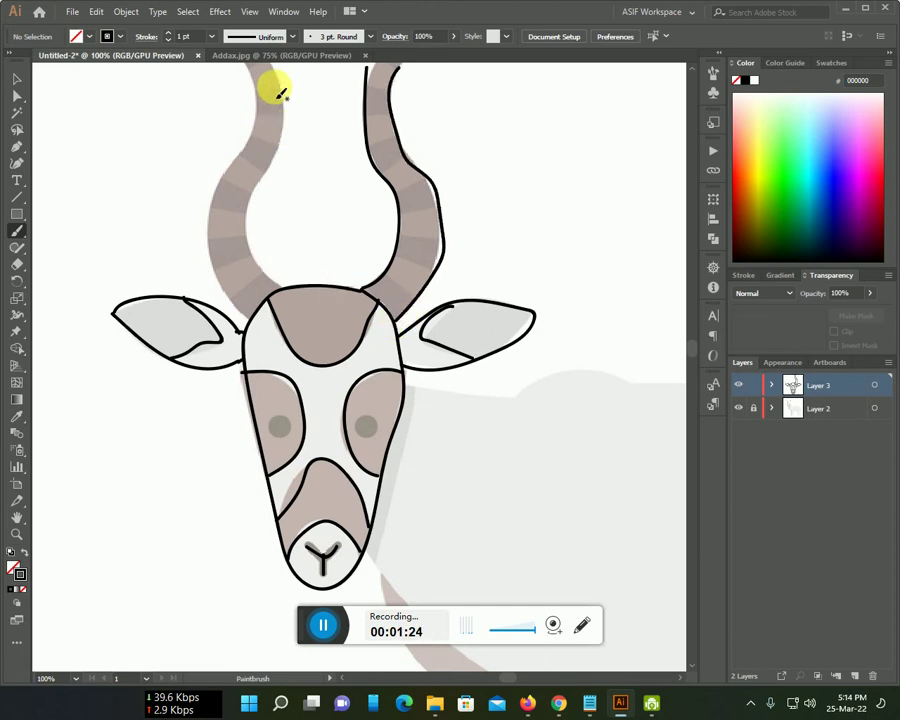
{"action": "mouse_move", "coordinate": [285, 93]}
{"action": "left_mouse_down"}
{"action": "mouse_move", "coordinate": [290, 128]}
{"action": "mouse_move", "coordinate": [256, 196]}
{"action": "mouse_move", "coordinate": [253, 230]}
{"action": "mouse_move", "coordinate": [279, 290]}
{"action": "left_mouse_up"}
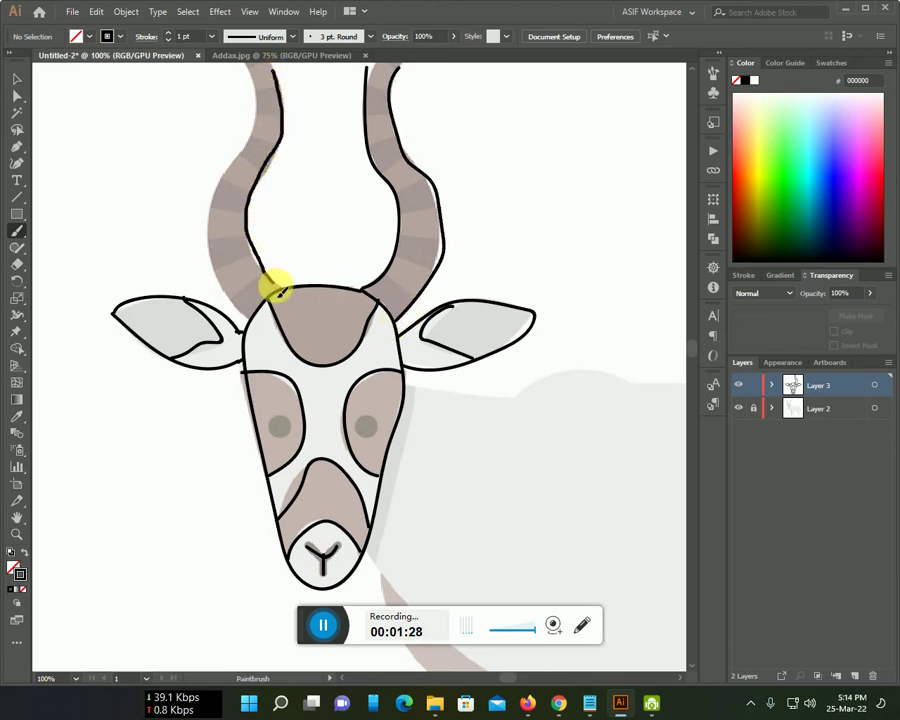
{"action": "mouse_move", "coordinate": [256, 95]}
{"action": "left_mouse_down"}
{"action": "mouse_move", "coordinate": [211, 217]}
{"action": "mouse_move", "coordinate": [227, 297]}
{"action": "mouse_move", "coordinate": [241, 313]}
{"action": "left_mouse_up"}
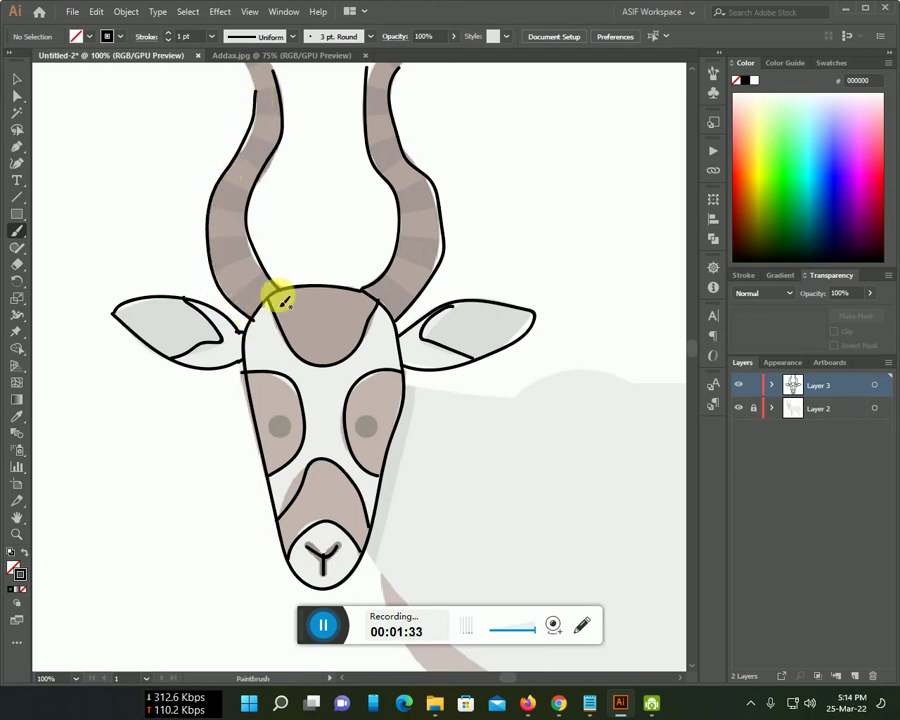
Carry the right horn's outer edge and the left horn's outline to their tips
{"action": "scroll", "coordinate": [275, 296], "scroll_direction": "up", "scroll_amount": 3}
{"action": "scroll", "coordinate": [390, 316], "scroll_direction": "up", "scroll_amount": 3}
{"action": "mouse_move", "coordinate": [409, 372]}
{"action": "left_mouse_down"}
{"action": "mouse_move", "coordinate": [464, 257]}
{"action": "mouse_move", "coordinate": [454, 175]}
{"action": "mouse_move", "coordinate": [442, 267]}
{"action": "mouse_move", "coordinate": [411, 322]}
{"action": "mouse_move", "coordinate": [364, 374]}
{"action": "left_mouse_up"}
{"action": "mouse_move", "coordinate": [197, 163]}
{"action": "left_mouse_down"}
{"action": "mouse_move", "coordinate": [206, 284]}
{"action": "mouse_move", "coordinate": [270, 370]}
{"action": "mouse_move", "coordinate": [241, 364]}
{"action": "mouse_move", "coordinate": [195, 297]}
{"action": "mouse_move", "coordinate": [201, 175]}
{"action": "left_mouse_up"}
{"action": "scroll", "coordinate": [327, 213], "scroll_direction": "down", "scroll_amount": 2}
Outline the brown throat-and-chest curve from the muzzle down to its tip
{"action": "scroll", "coordinate": [458, 310], "scroll_direction": "down", "scroll_amount": 3}
{"action": "scroll", "coordinate": [458, 310], "scroll_direction": "down", "scroll_amount": 3}
{"action": "scroll", "coordinate": [464, 309], "scroll_direction": "down", "scroll_amount": 3}
{"action": "left_click_drag", "start_coordinate": [518, 296], "coordinate": [393, 238]}
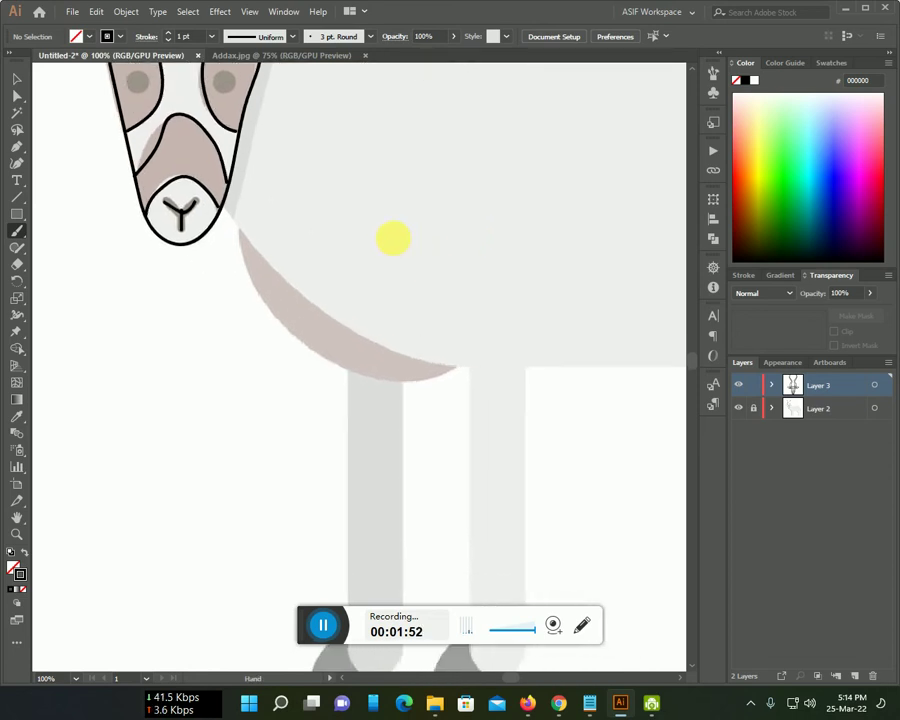
{"action": "left_click_drag", "start_coordinate": [233, 227], "coordinate": [257, 252]}
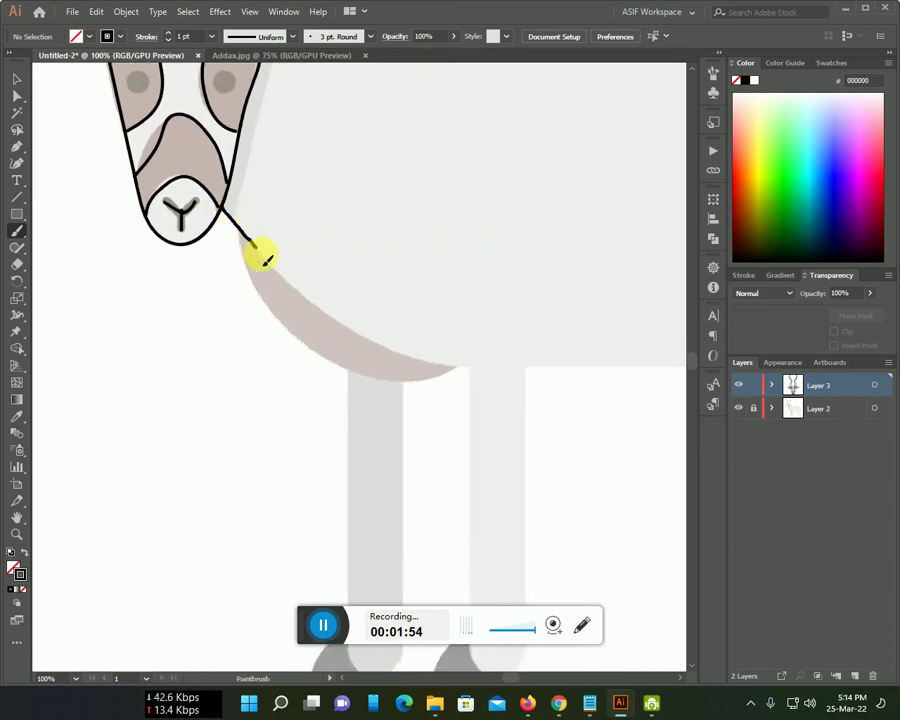
{"action": "left_click_drag", "start_coordinate": [289, 288], "coordinate": [458, 366]}
{"action": "mouse_move", "coordinate": [238, 230]}
{"action": "left_mouse_down"}
{"action": "mouse_move", "coordinate": [241, 261]}
{"action": "mouse_move", "coordinate": [267, 311]}
{"action": "mouse_move", "coordinate": [301, 346]}
{"action": "mouse_move", "coordinate": [352, 372]}
{"action": "mouse_move", "coordinate": [438, 384]}
{"action": "left_mouse_up"}
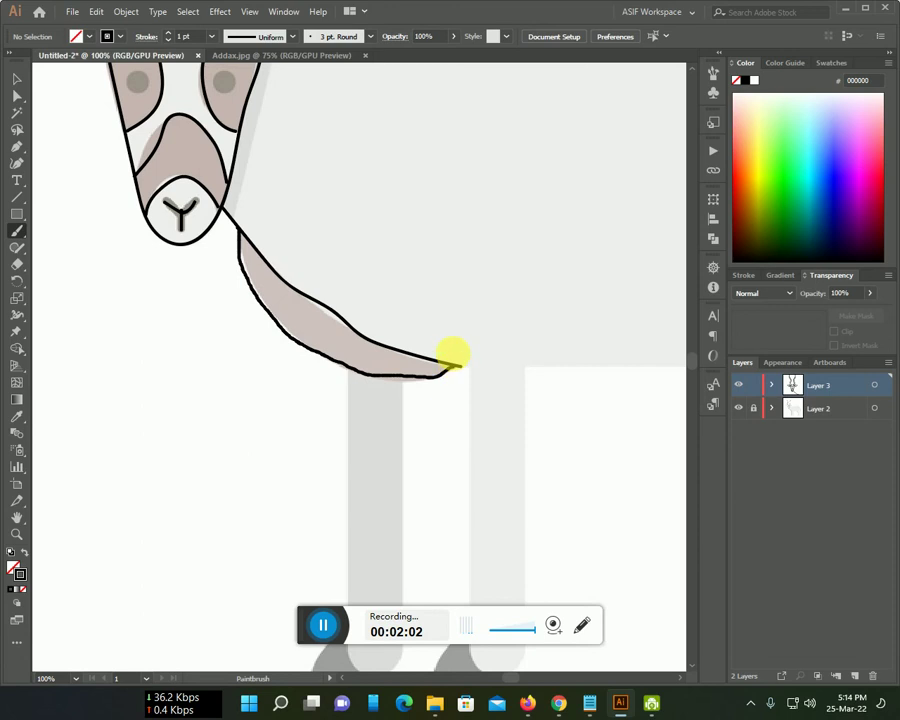
{"action": "scroll", "coordinate": [440, 300], "scroll_direction": "down", "scroll_amount": 3}
{"action": "scroll", "coordinate": [410, 225], "scroll_direction": "down", "scroll_amount": 2}
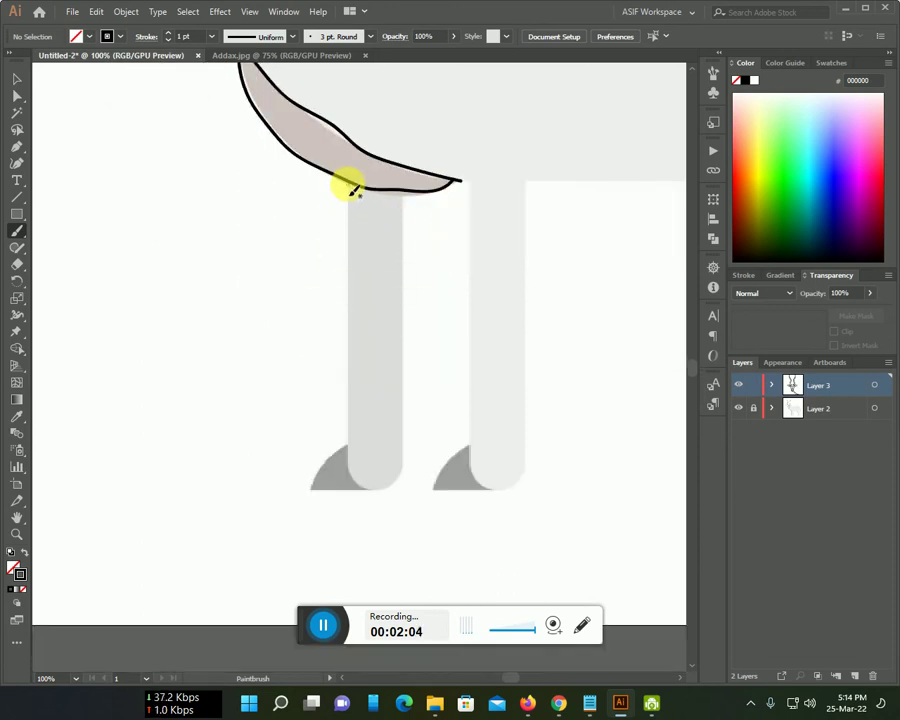
Outline the front and back edges of both front legs
{"action": "left_click_drag", "start_coordinate": [352, 189], "coordinate": [365, 272]}
{"action": "left_click_drag", "start_coordinate": [362, 391], "coordinate": [348, 460]}
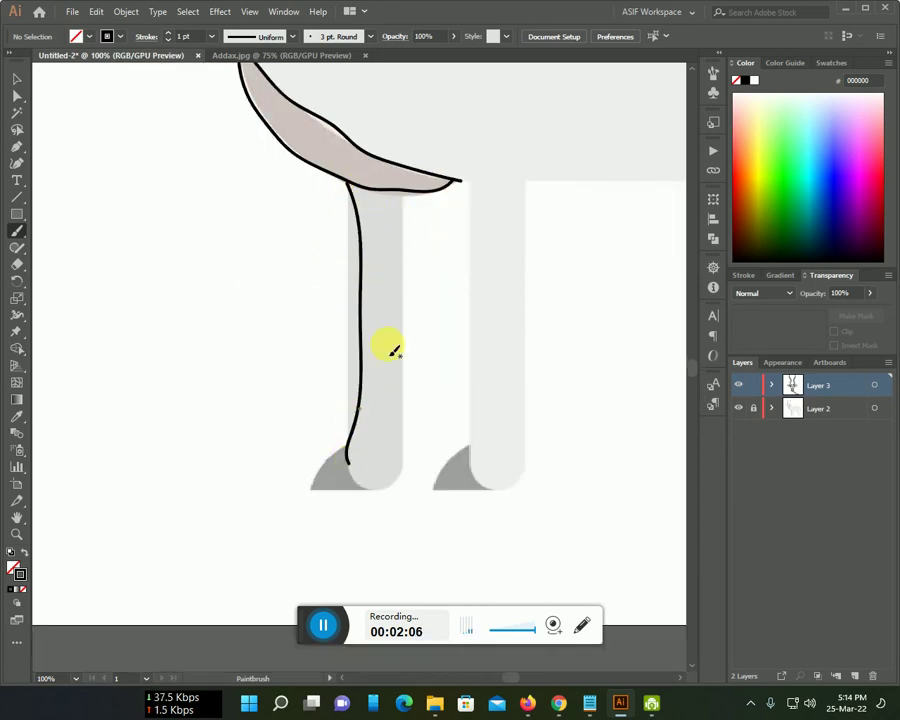
{"action": "mouse_move", "coordinate": [405, 187]}
{"action": "left_mouse_down"}
{"action": "mouse_move", "coordinate": [402, 465]}
{"action": "mouse_move", "coordinate": [392, 480]}
{"action": "mouse_move", "coordinate": [400, 462]}
{"action": "mouse_move", "coordinate": [316, 476]}
{"action": "mouse_move", "coordinate": [320, 488]}
{"action": "mouse_move", "coordinate": [356, 482]}
{"action": "left_mouse_up"}
{"action": "left_click_drag", "start_coordinate": [471, 209], "coordinate": [470, 444]}
{"action": "mouse_move", "coordinate": [524, 180]}
{"action": "left_mouse_down"}
{"action": "mouse_move", "coordinate": [530, 445]}
{"action": "mouse_move", "coordinate": [517, 481]}
{"action": "mouse_move", "coordinate": [484, 490]}
{"action": "mouse_move", "coordinate": [470, 455]}
{"action": "mouse_move", "coordinate": [430, 482]}
{"action": "mouse_move", "coordinate": [490, 480]}
{"action": "left_mouse_up"}
Draw the belly line and outline both hind legs with their hooves
{"action": "left_click_drag", "start_coordinate": [599, 441], "coordinate": [283, 446]}
{"action": "left_click_drag", "start_coordinate": [222, 188], "coordinate": [358, 192]}
{"action": "left_click_drag", "start_coordinate": [500, 185], "coordinate": [497, 180]}
{"action": "mouse_move", "coordinate": [472, 222]}
{"action": "left_mouse_down"}
{"action": "mouse_move", "coordinate": [498, 231]}
{"action": "mouse_move", "coordinate": [520, 301]}
{"action": "mouse_move", "coordinate": [526, 420]}
{"action": "mouse_move", "coordinate": [512, 500]}
{"action": "mouse_move", "coordinate": [476, 502]}
{"action": "mouse_move", "coordinate": [464, 466]}
{"action": "mouse_move", "coordinate": [470, 318]}
{"action": "left_mouse_up"}
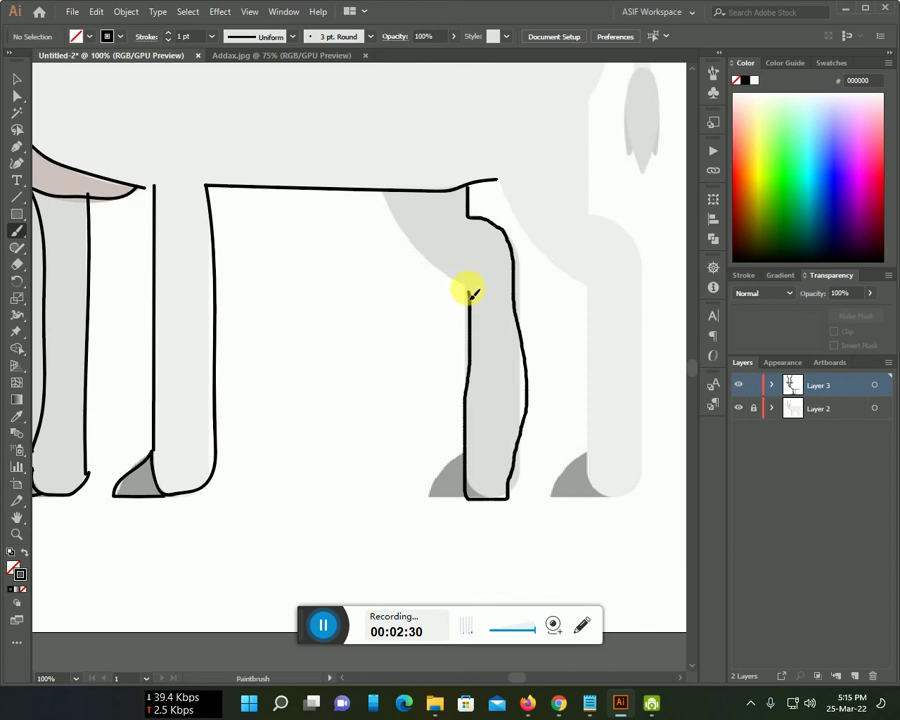
{"action": "left_click_drag", "start_coordinate": [445, 274], "coordinate": [381, 190]}
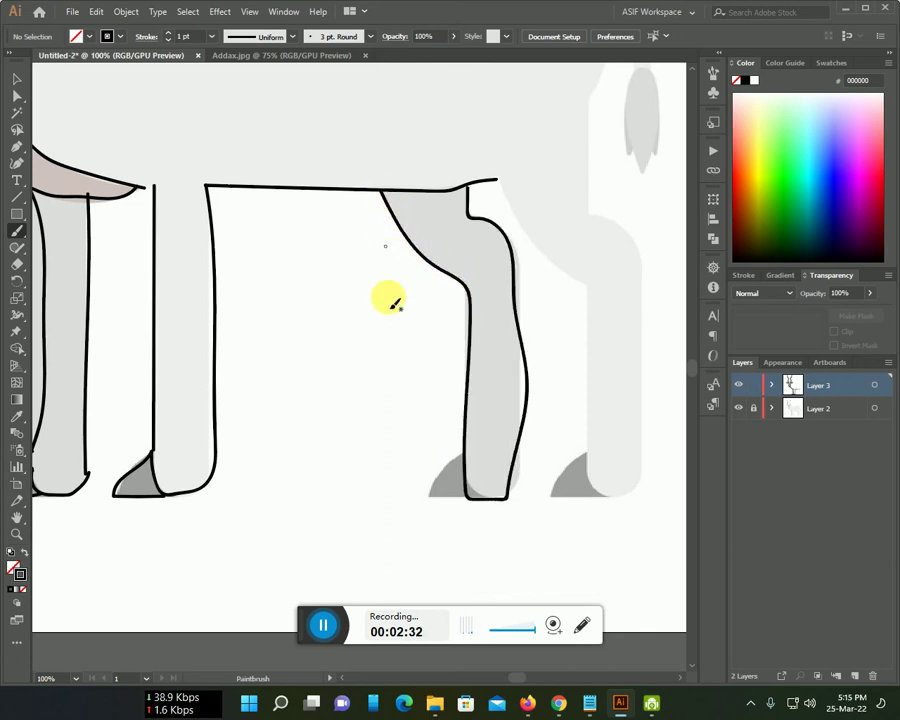
{"action": "mouse_move", "coordinate": [460, 465]}
{"action": "left_mouse_down"}
{"action": "mouse_move", "coordinate": [428, 490]}
{"action": "mouse_move", "coordinate": [470, 500]}
{"action": "left_mouse_up"}
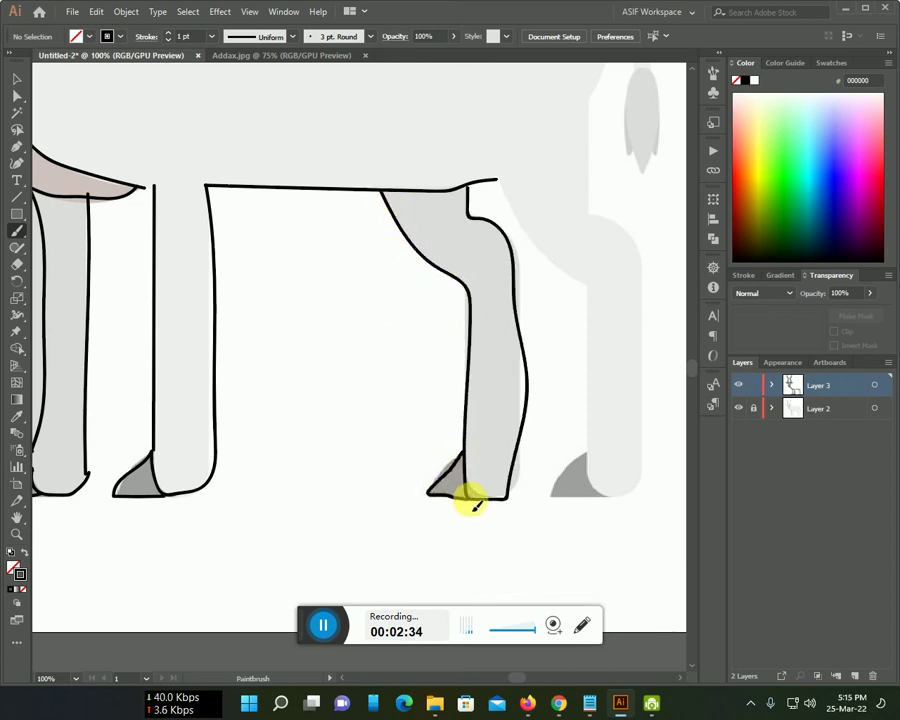
{"action": "mouse_move", "coordinate": [508, 196]}
{"action": "left_mouse_down"}
{"action": "mouse_move", "coordinate": [583, 282]}
{"action": "mouse_move", "coordinate": [591, 425]}
{"action": "mouse_move", "coordinate": [546, 492]}
{"action": "mouse_move", "coordinate": [620, 492]}
{"action": "mouse_move", "coordinate": [640, 478]}
{"action": "mouse_move", "coordinate": [647, 310]}
{"action": "mouse_move", "coordinate": [639, 237]}
{"action": "mouse_move", "coordinate": [620, 221]}
{"action": "mouse_move", "coordinate": [586, 150]}
{"action": "left_mouse_up"}
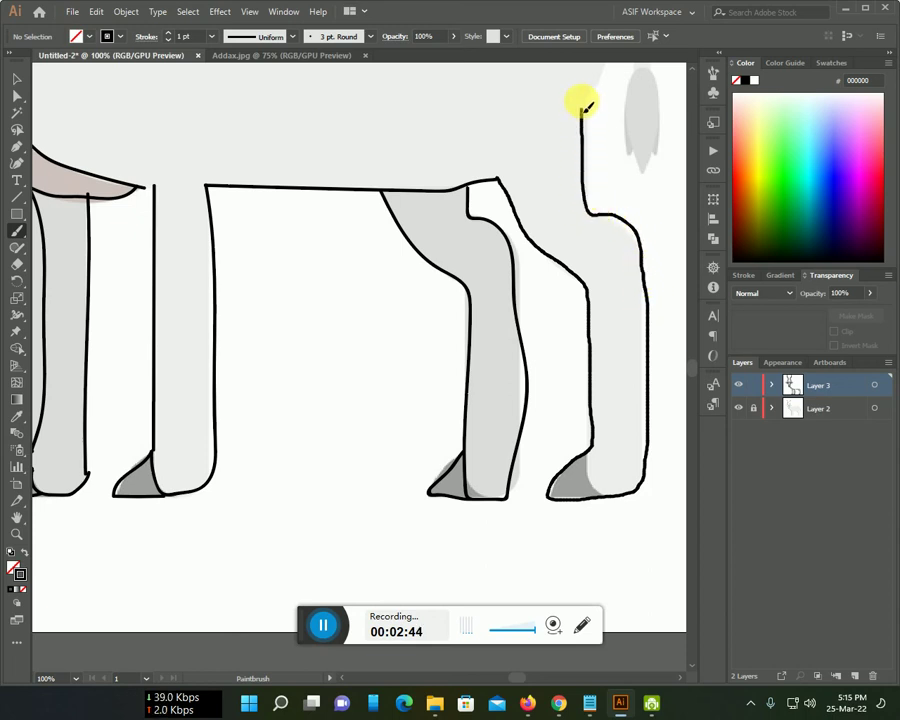
{"action": "left_click_drag", "start_coordinate": [586, 460], "coordinate": [597, 497]}
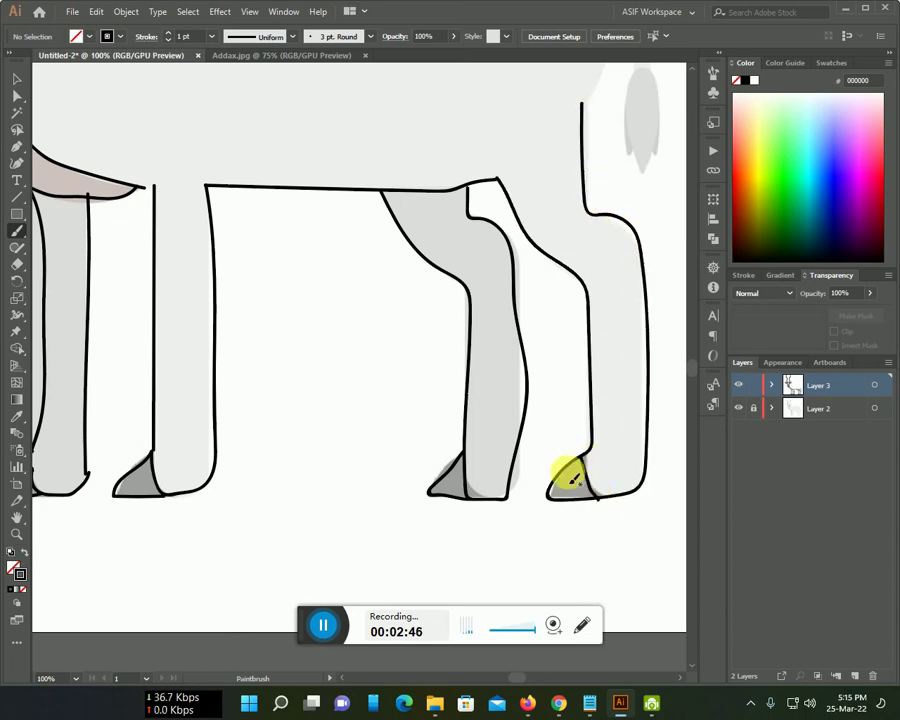
Zoom out and paint the back and rump outline from behind the ear
{"action": "scroll", "coordinate": [560, 460], "scroll_direction": "down", "scroll_amount": 3}
{"action": "scroll", "coordinate": [517, 400], "scroll_direction": "down", "scroll_amount": 2}
{"action": "scroll", "coordinate": [490, 378], "scroll_direction": "up", "scroll_amount": 1}
{"action": "scroll", "coordinate": [476, 420], "scroll_direction": "up", "scroll_amount": 1}
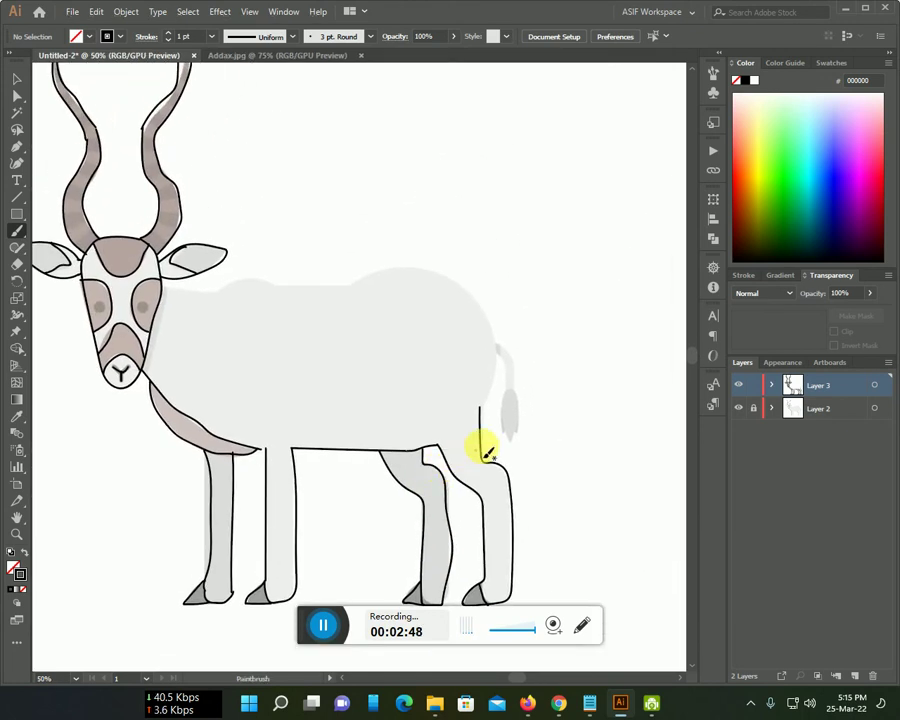
{"action": "scroll", "coordinate": [480, 458], "scroll_direction": "up", "scroll_amount": 1}
{"action": "mouse_move", "coordinate": [64, 244]}
{"action": "left_mouse_down"}
{"action": "mouse_move", "coordinate": [135, 241]}
{"action": "mouse_move", "coordinate": [175, 227]}
{"action": "mouse_move", "coordinate": [302, 245]}
{"action": "mouse_move", "coordinate": [364, 222]}
{"action": "mouse_move", "coordinate": [452, 236]}
{"action": "mouse_move", "coordinate": [498, 295]}
{"action": "mouse_move", "coordinate": [506, 346]}
{"action": "mouse_move", "coordinate": [488, 397]}
{"action": "left_mouse_up"}
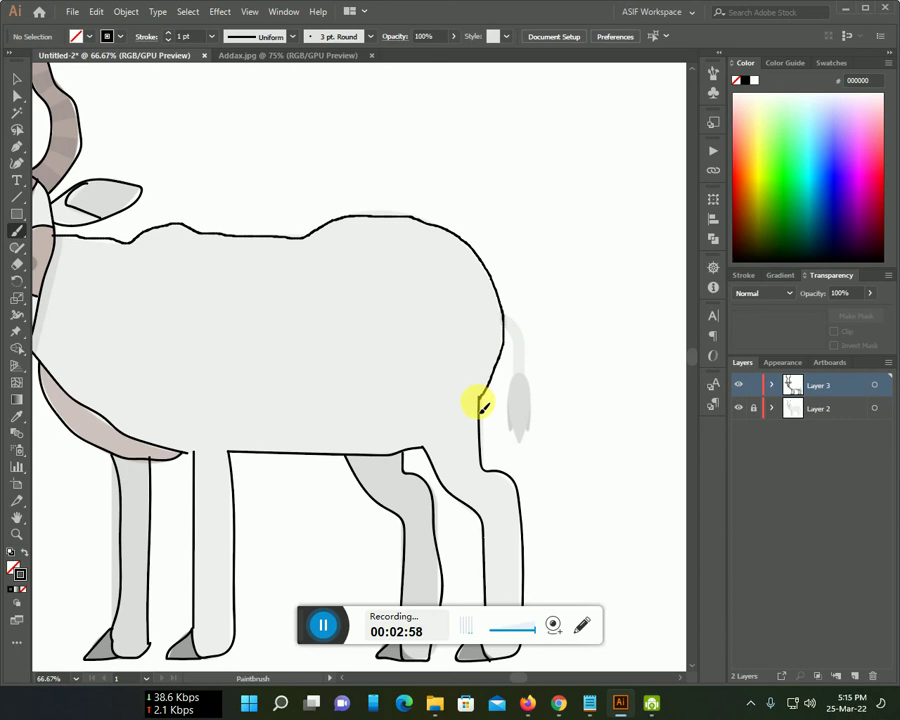
Zoom to 200% and outline the tail from the rump to its tufted tip
{"action": "scroll", "coordinate": [530, 426], "scroll_direction": "up", "scroll_amount": 1}
{"action": "scroll", "coordinate": [496, 356], "scroll_direction": "up", "scroll_amount": 1}
{"action": "scroll", "coordinate": [487, 302], "scroll_direction": "up", "scroll_amount": 1}
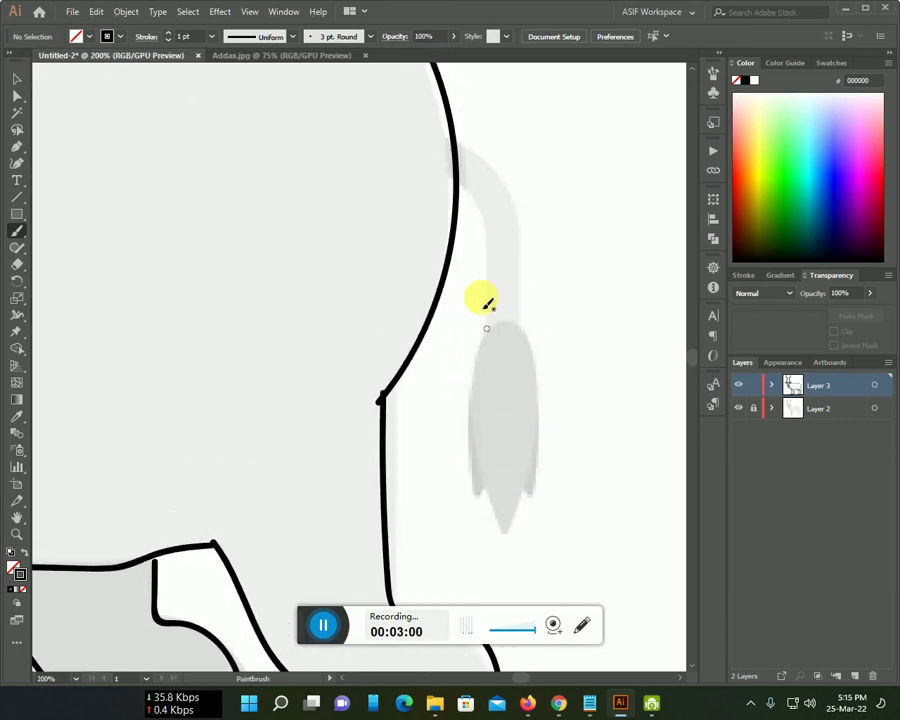
{"action": "mouse_move", "coordinate": [456, 144]}
{"action": "left_mouse_down"}
{"action": "mouse_move", "coordinate": [501, 188]}
{"action": "mouse_move", "coordinate": [524, 261]}
{"action": "mouse_move", "coordinate": [526, 382]}
{"action": "mouse_move", "coordinate": [545, 446]}
{"action": "mouse_move", "coordinate": [533, 512]}
{"action": "mouse_move", "coordinate": [508, 532]}
{"action": "mouse_move", "coordinate": [468, 488]}
{"action": "mouse_move", "coordinate": [466, 434]}
{"action": "mouse_move", "coordinate": [494, 263]}
{"action": "mouse_move", "coordinate": [482, 207]}
{"action": "mouse_move", "coordinate": [458, 181]}
{"action": "left_mouse_up"}
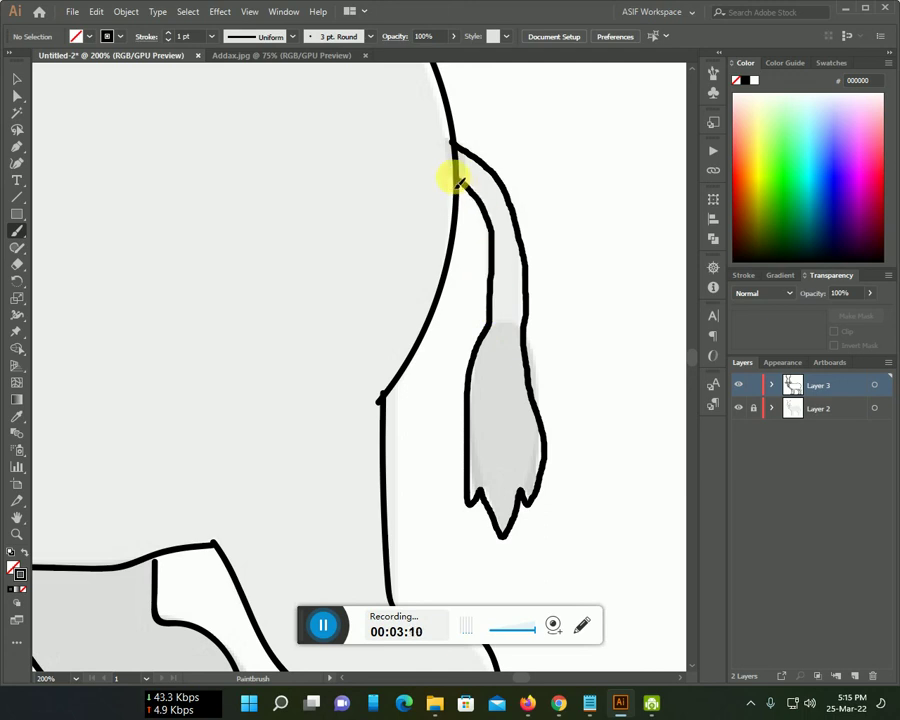
{"action": "left_click_drag", "start_coordinate": [491, 326], "coordinate": [517, 333]}
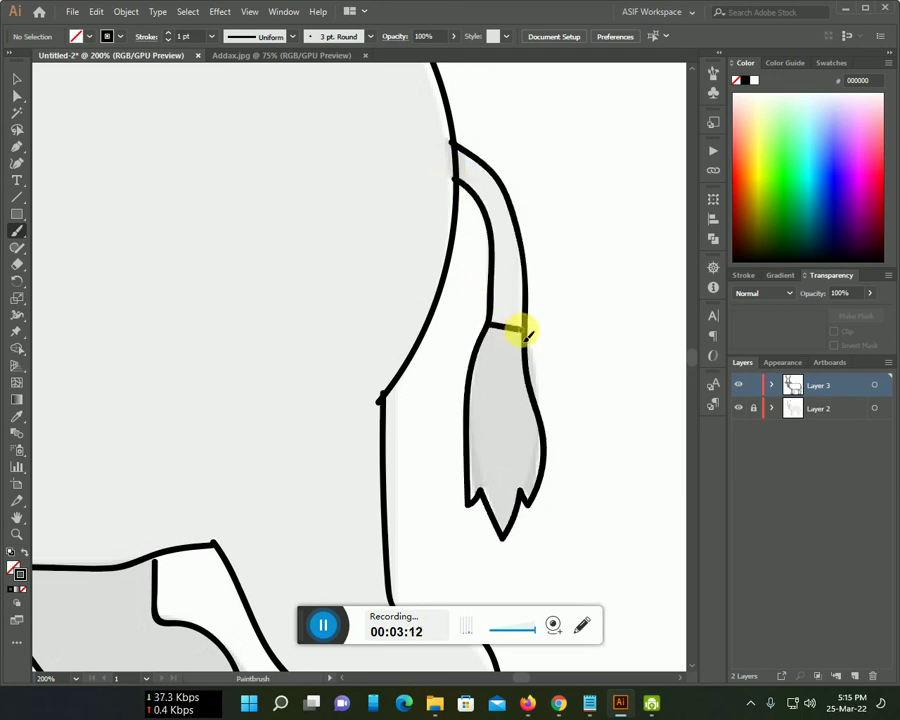
{"action": "scroll", "coordinate": [508, 348], "scroll_direction": "down", "scroll_amount": 2}
Hide and re-show Layer 2's coloured art to check the line work
{"action": "scroll", "coordinate": [508, 348], "scroll_direction": "down", "scroll_amount": 3}
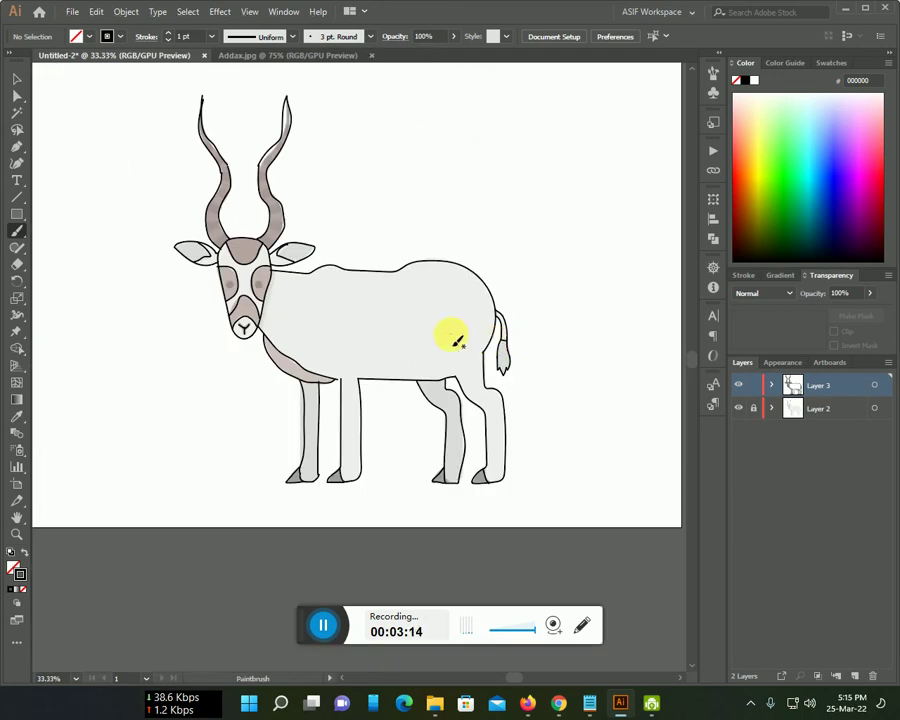
{"action": "left_click", "coordinate": [745, 410]}
{"action": "left_click", "coordinate": [739, 409]}
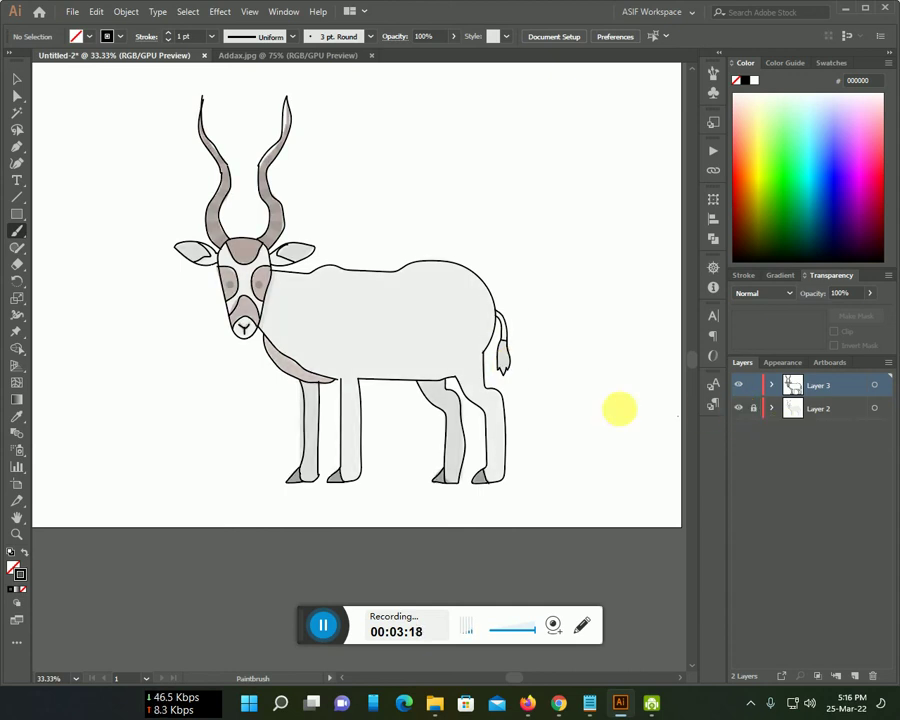
{"action": "scroll", "coordinate": [350, 405], "scroll_direction": "up", "scroll_amount": 2}
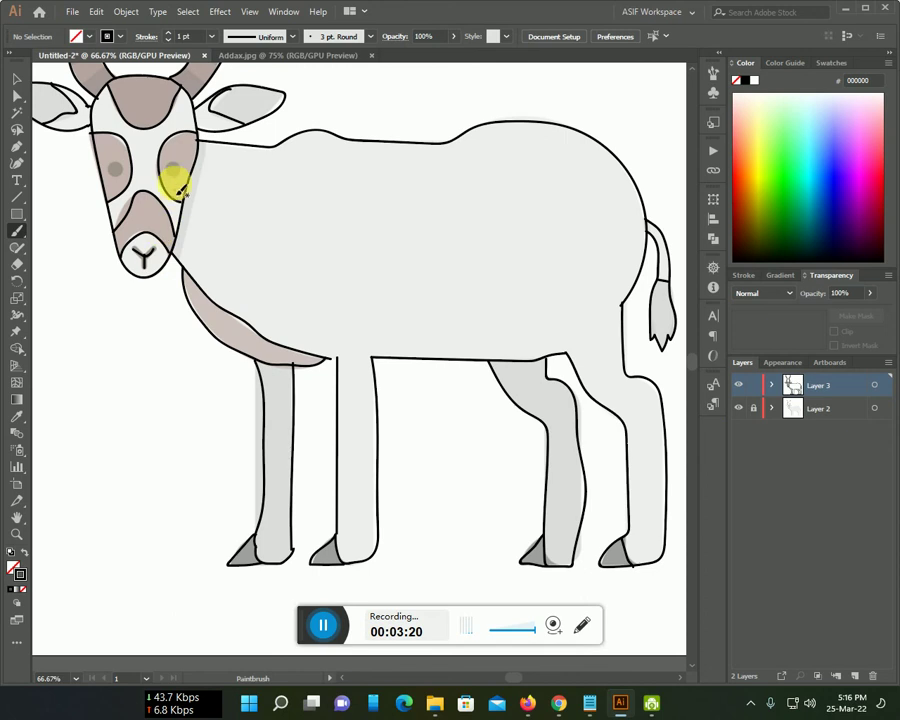
Draw small outlines in both eye patches, then hide Layer 2's coloured reference art
{"action": "left_click", "coordinate": [172, 167]}
{"action": "left_click_drag", "start_coordinate": [171, 180], "coordinate": [184, 186]}
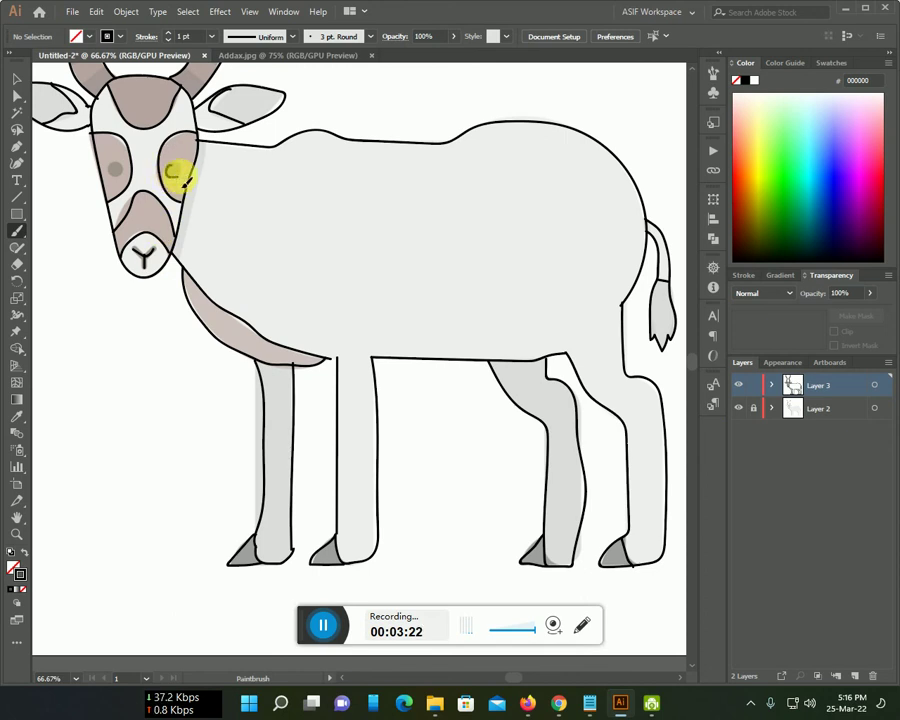
{"action": "left_click_drag", "start_coordinate": [117, 164], "coordinate": [119, 171]}
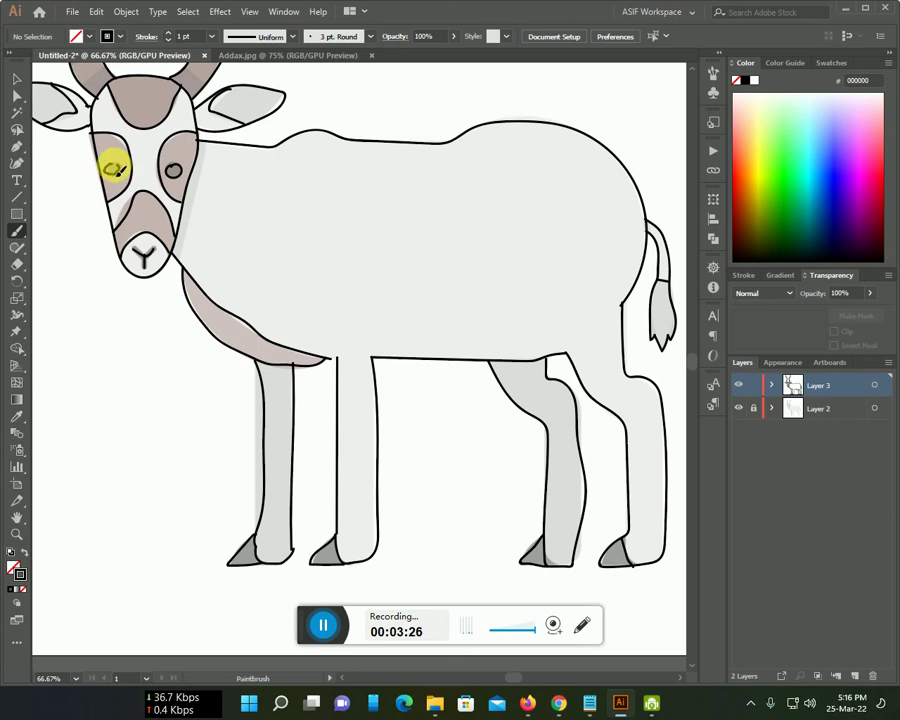
{"action": "left_click", "coordinate": [739, 408]}
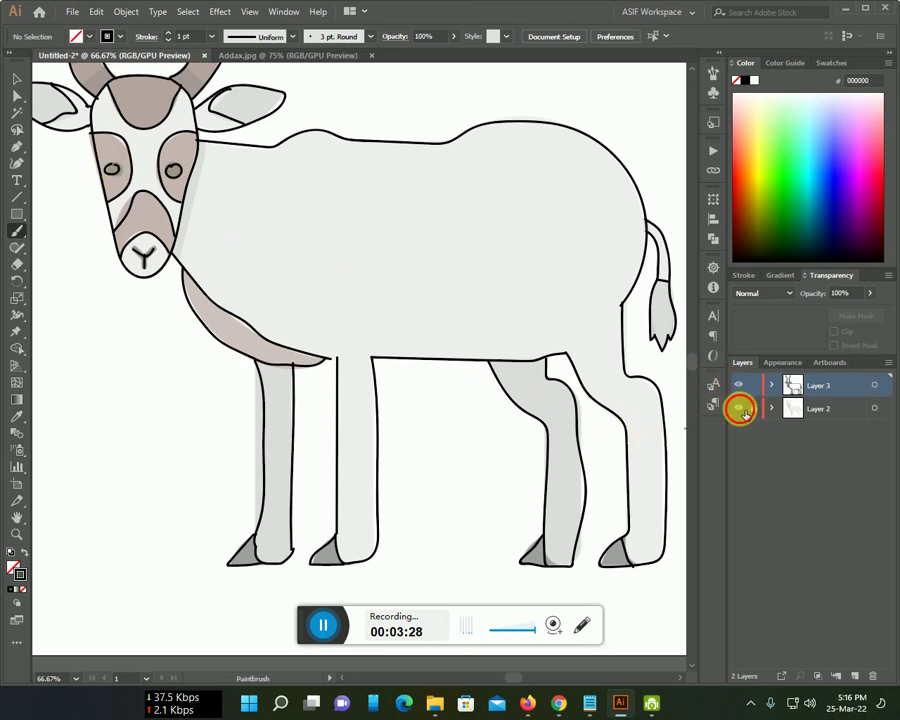